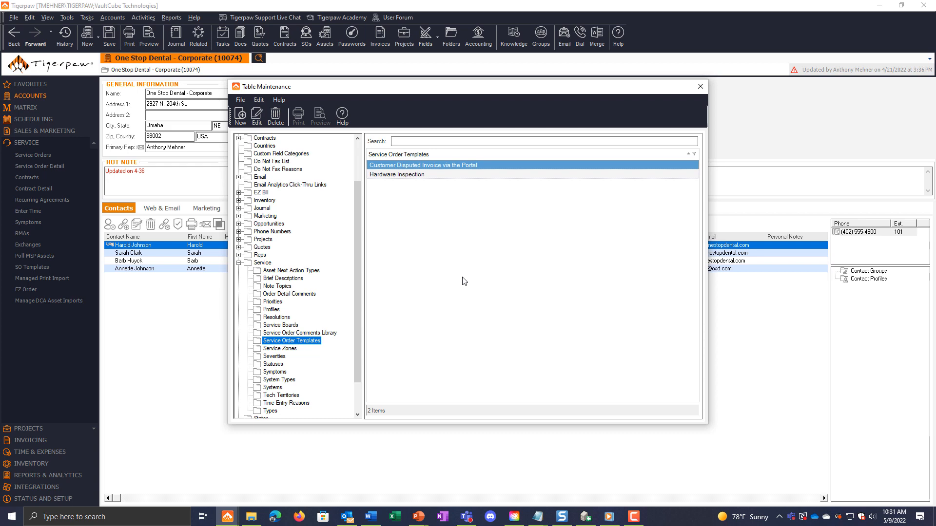
Create a service order template named "Network Device Disconnected" with the same brief description and the Help Desk service board.
left_click(240, 116)
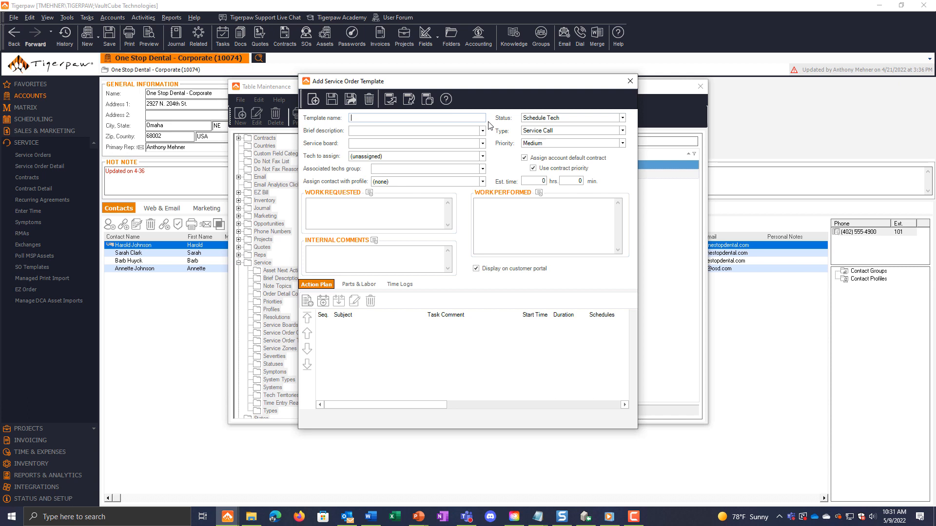
type("twork Device Disconnected")
type("Network Device Disconnected")
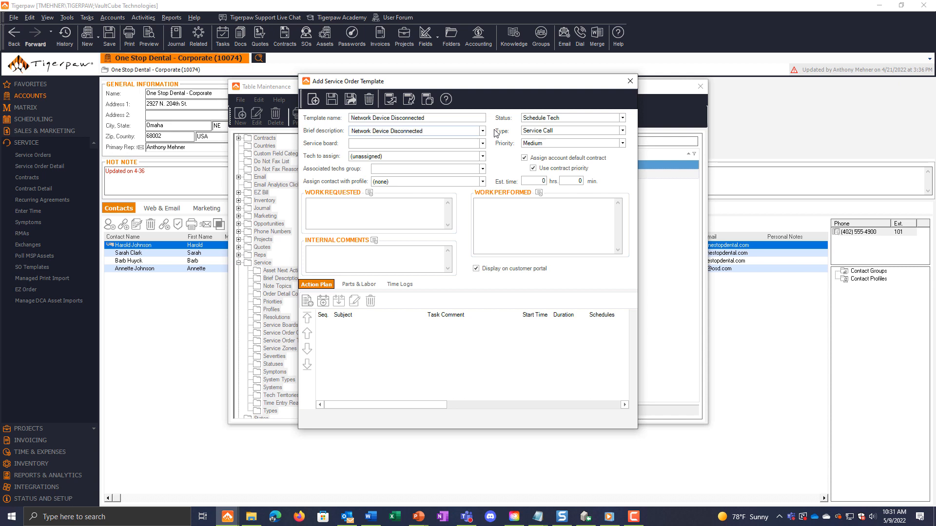
left_click(483, 143)
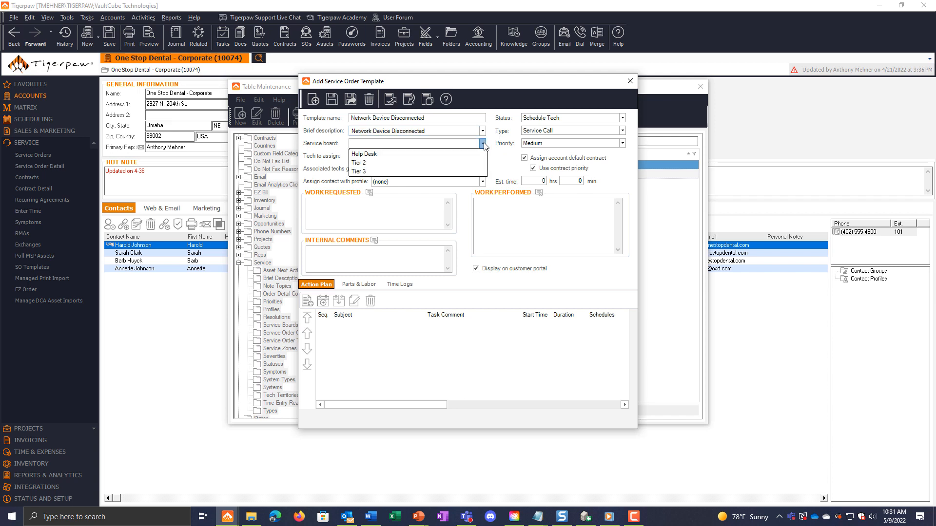
left_click(470, 151)
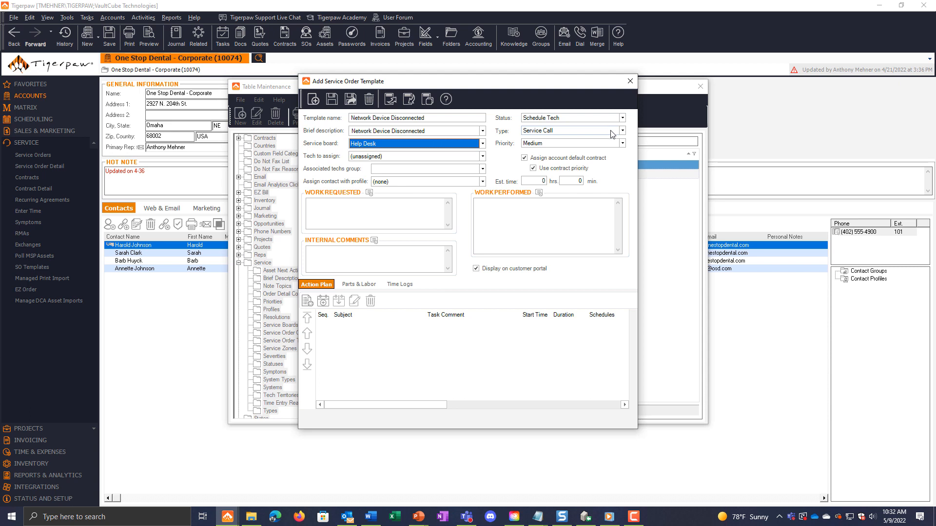
Set the estimated time to 2 hours and fill Work Requested with lines "Device:", "Device Location:", "Device Type:", "Error Message Received:" and "Steps to reproduce:".
left_click(536, 181)
double_click(536, 180)
type("2")
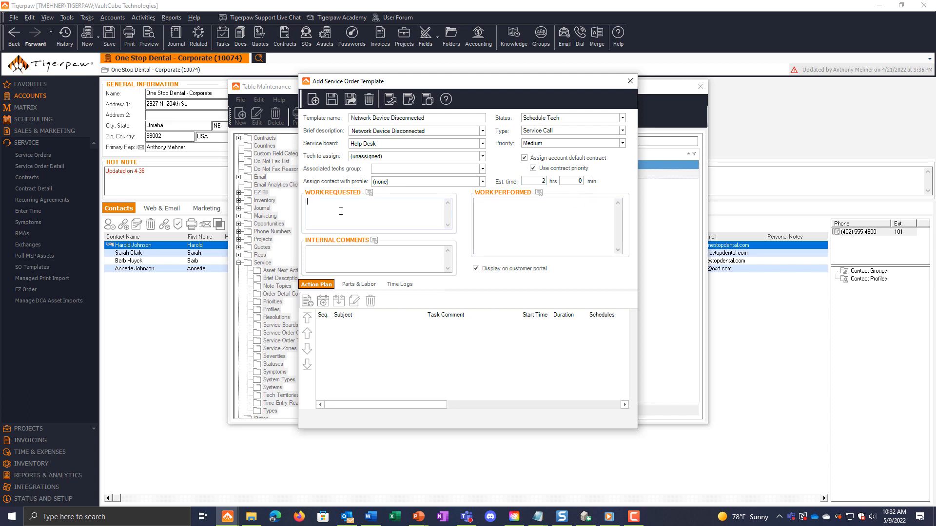
type("Device Location: Device Type: Error Message Received: Steps to reproduce:")
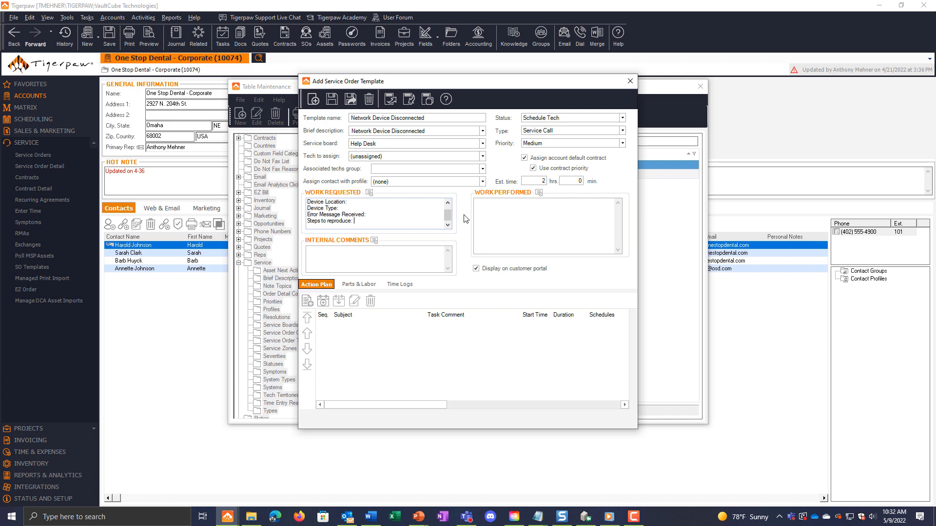
scroll(445, 213, "up", 1)
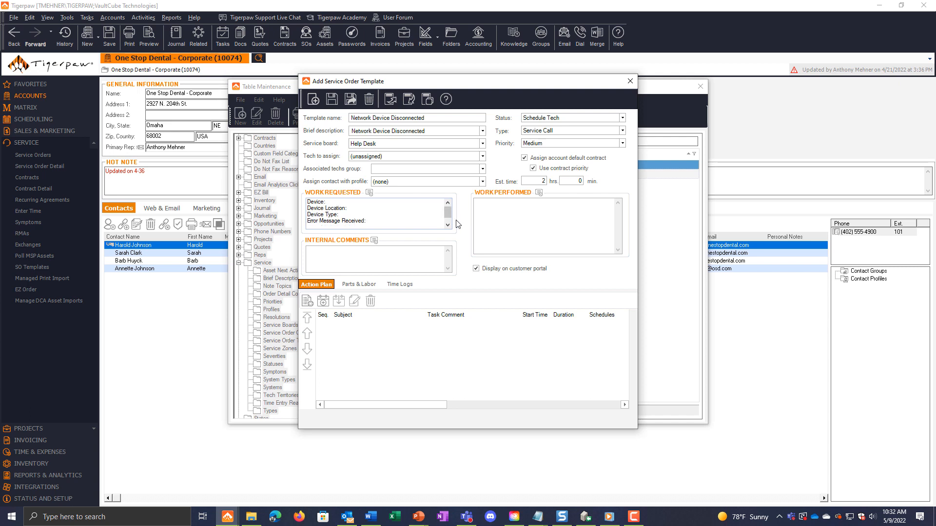
scroll(438, 221, "down", 1)
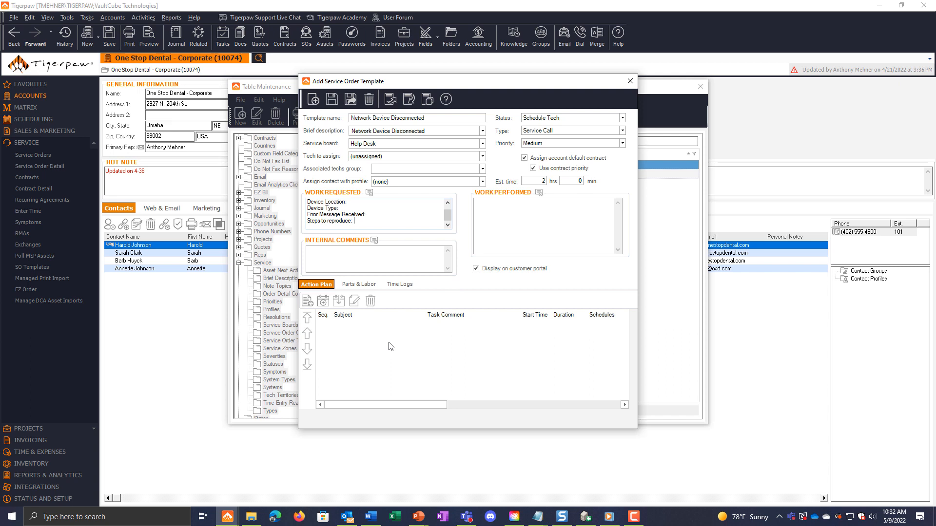
Check the template's Parts & Labor and Time Logs sections, save and close the template, and leave Table Maintenance.
left_click(373, 287)
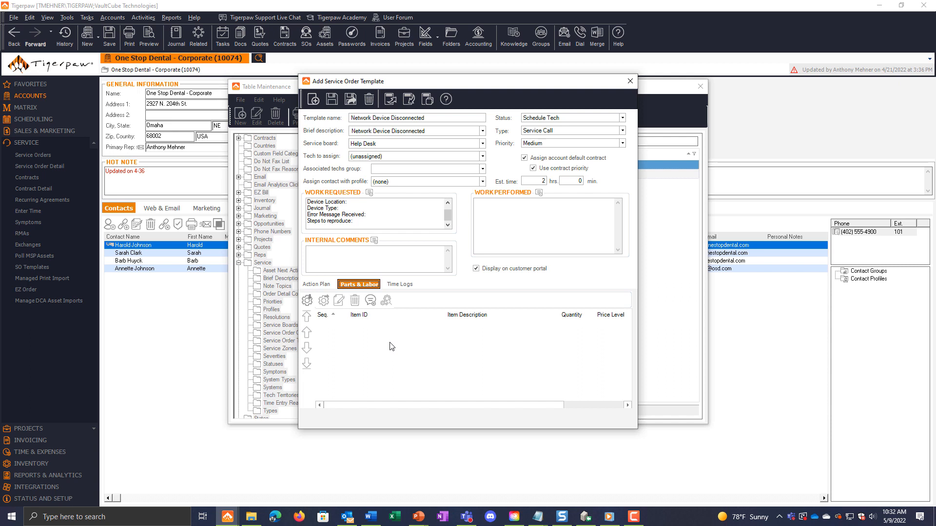
left_click(406, 288)
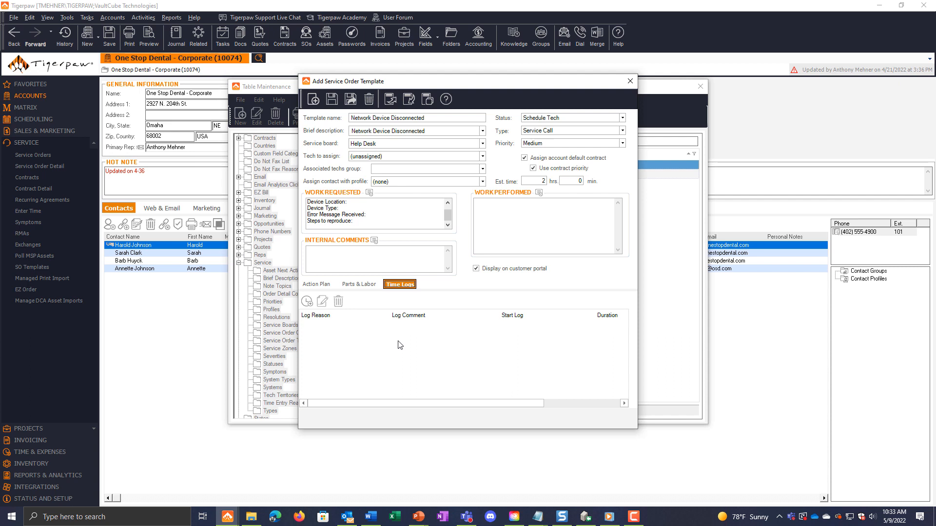
left_click(349, 100)
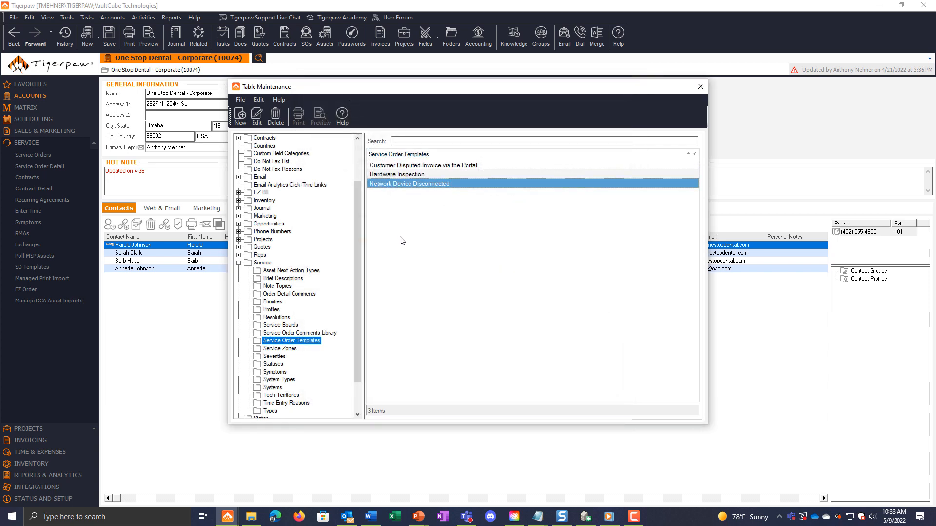
left_click(696, 90)
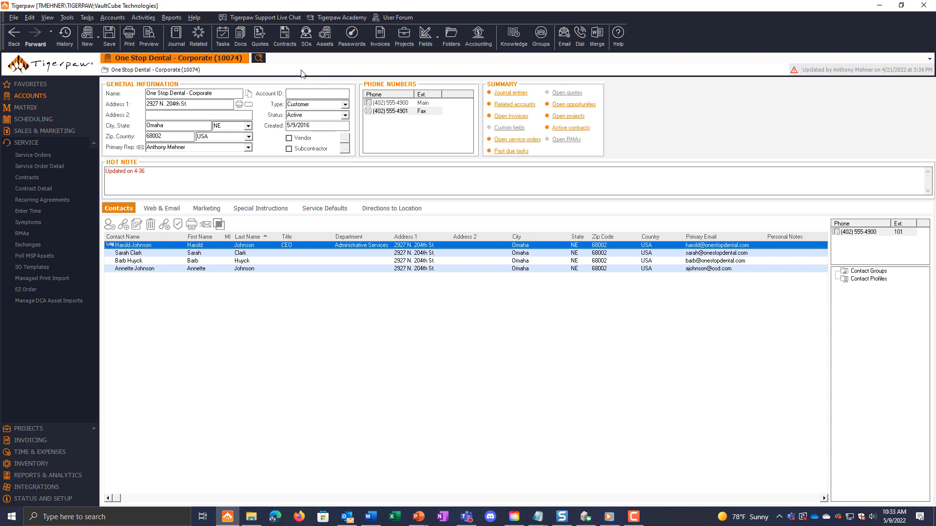
Search account names for "one" and start a new service order for One Stop Dental - Corporate.
left_click(259, 59)
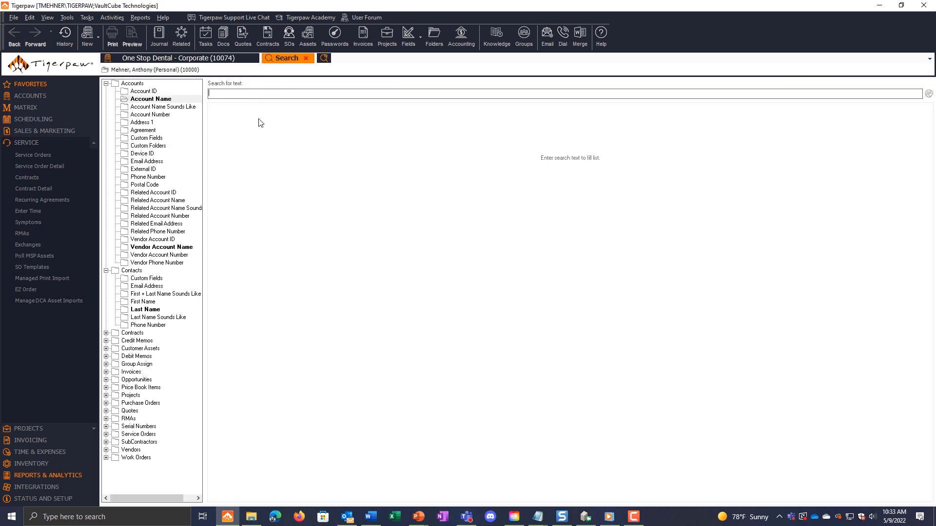
type("one")
key("Return")
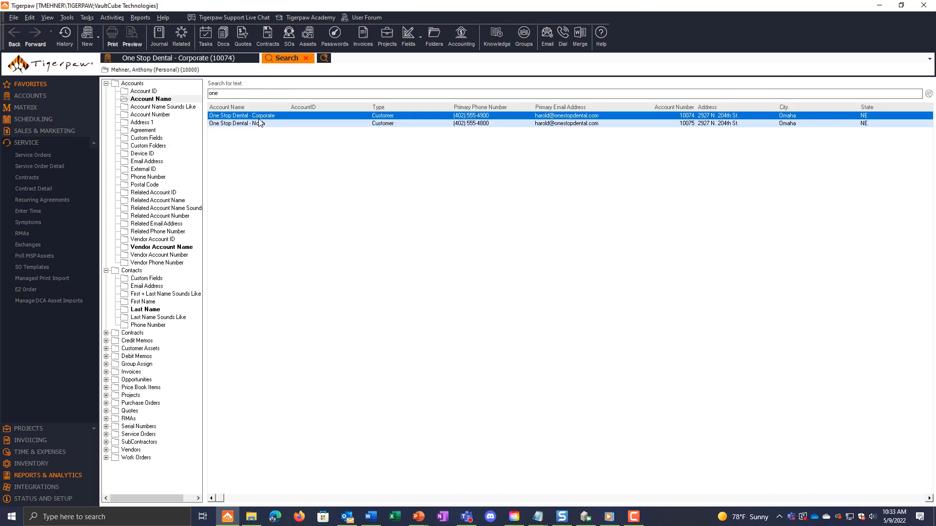
right_click(334, 119)
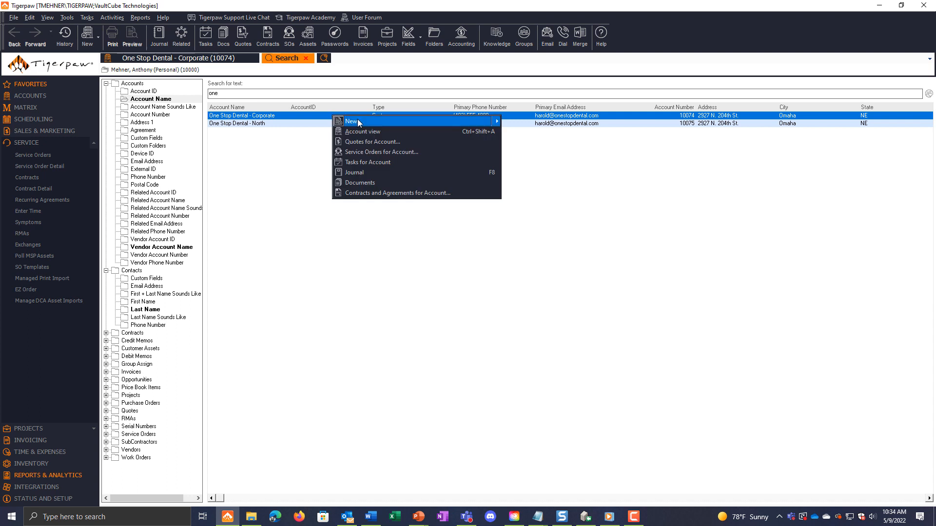
mouse_move(428, 121)
left_click(552, 152)
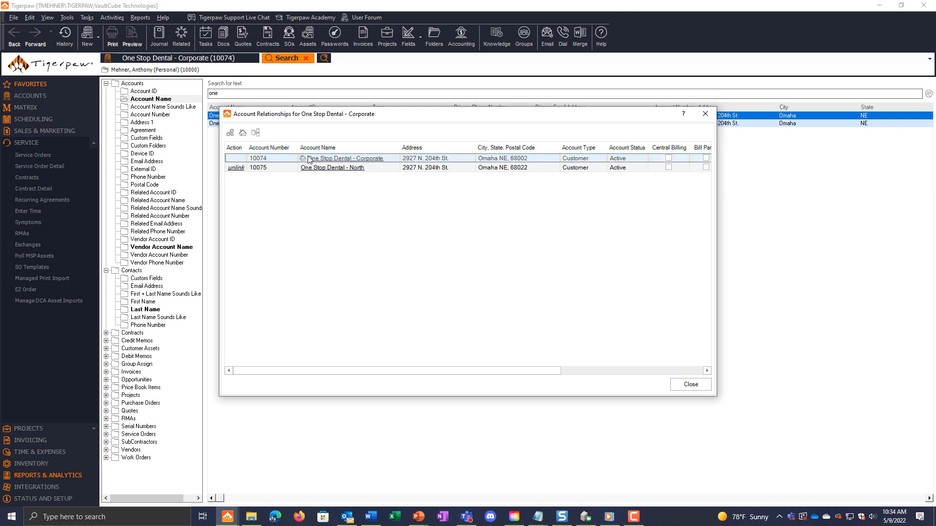
double_click(418, 161)
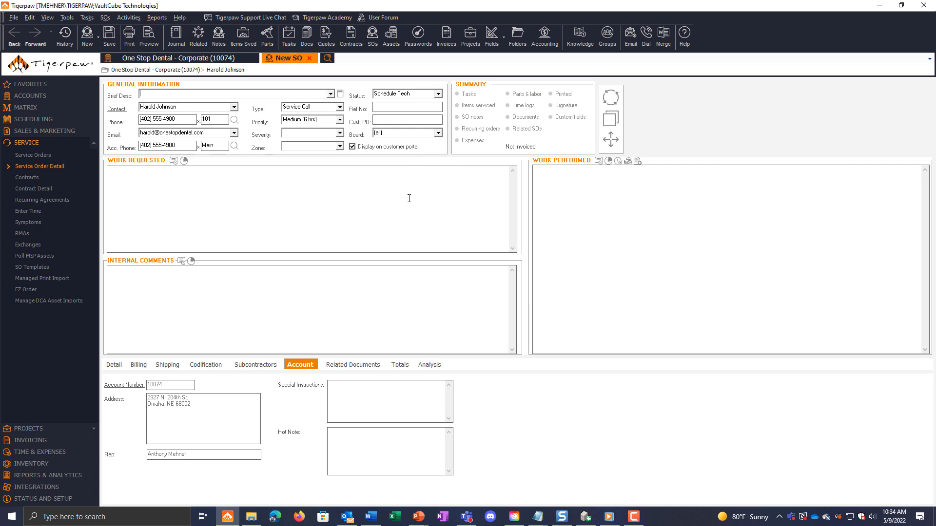
Save the new service order, apply the Network Device Disconnected template with all update options enabled, and show the order's details.
left_click(340, 94)
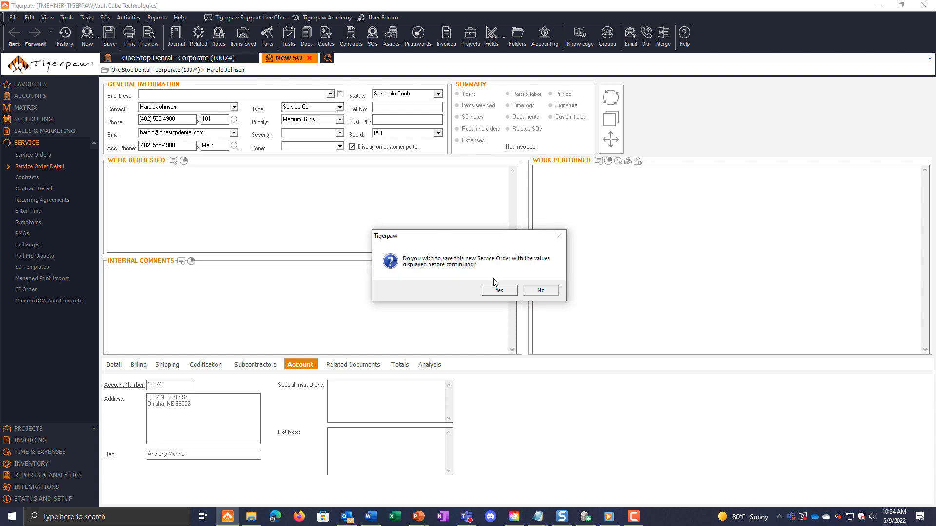
left_click(499, 291)
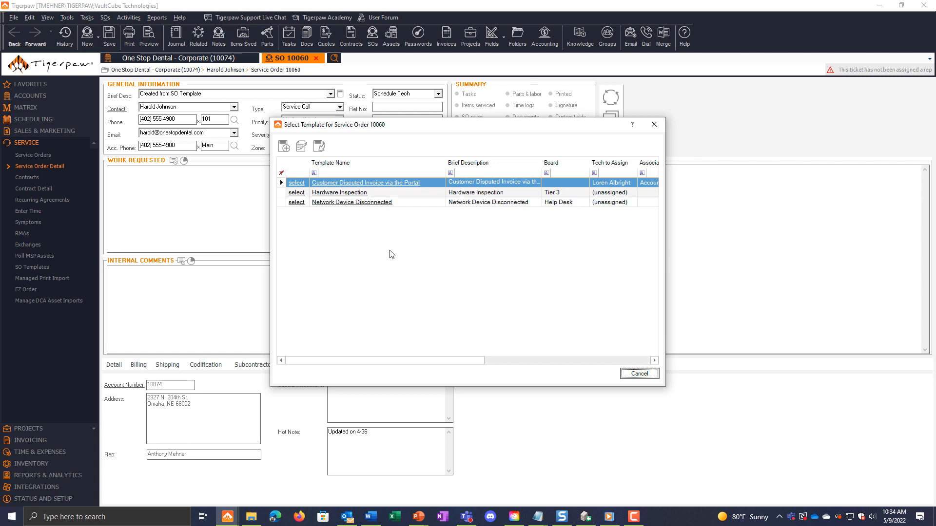
left_click(296, 202)
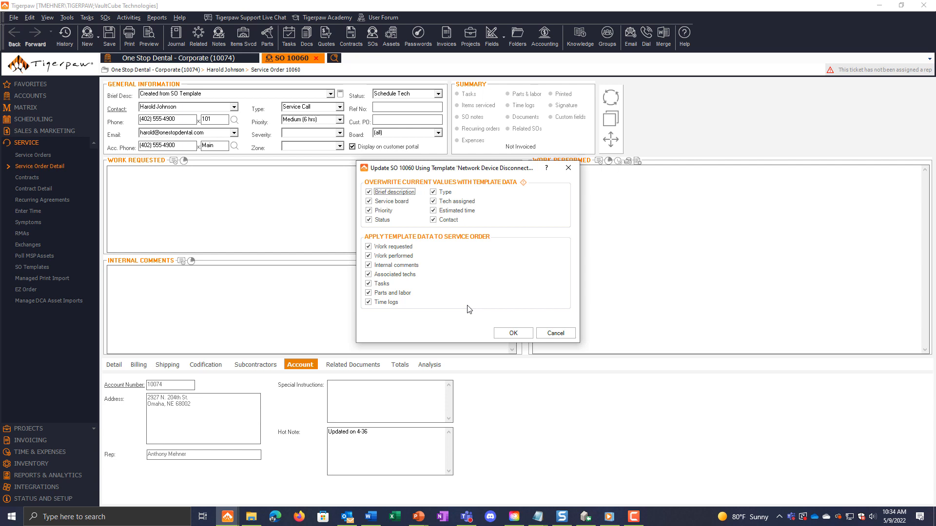
left_click(504, 337)
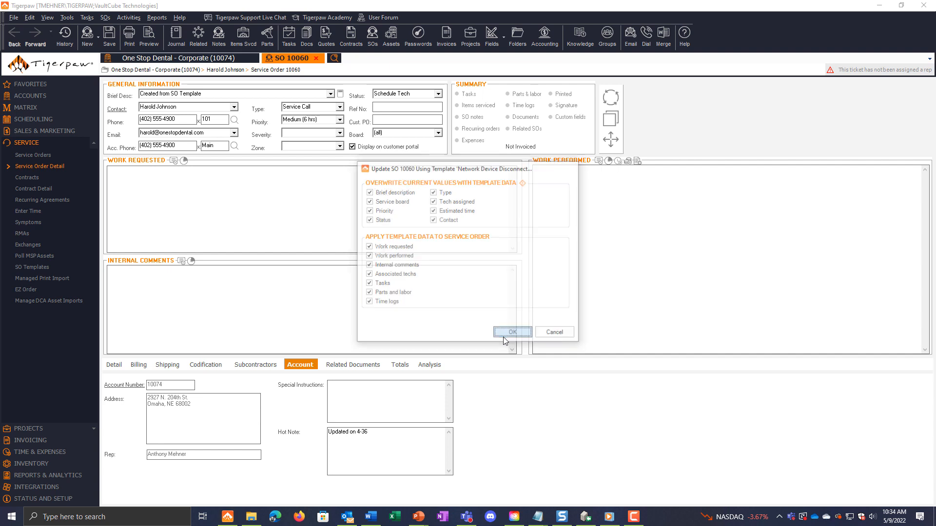
left_click(115, 367)
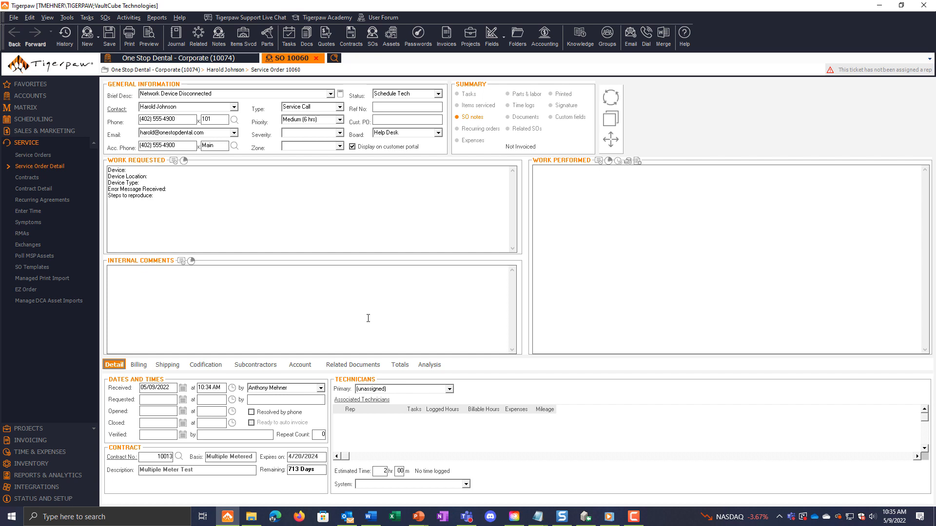
From the account's service orders, start a recurring service order named "Hardware Inspection" that uses the Hardware Inspection template.
left_click(154, 71)
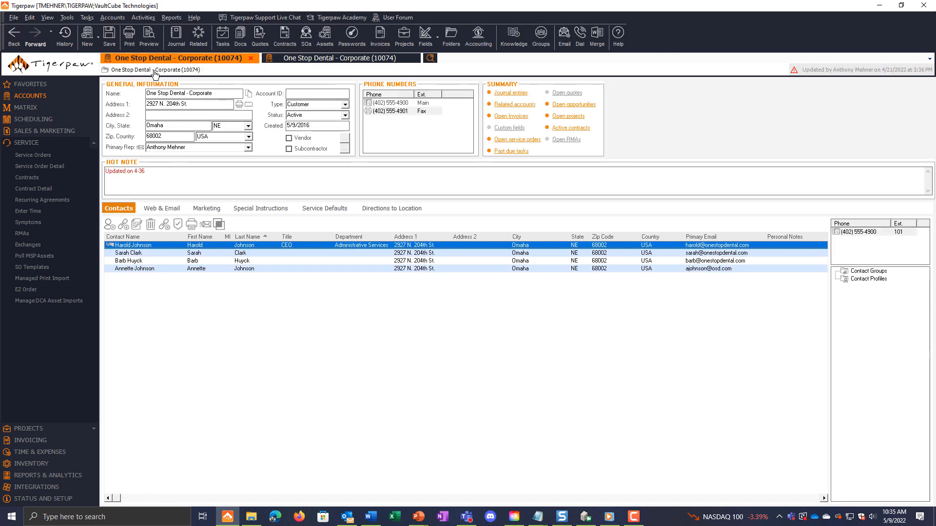
left_click(305, 39)
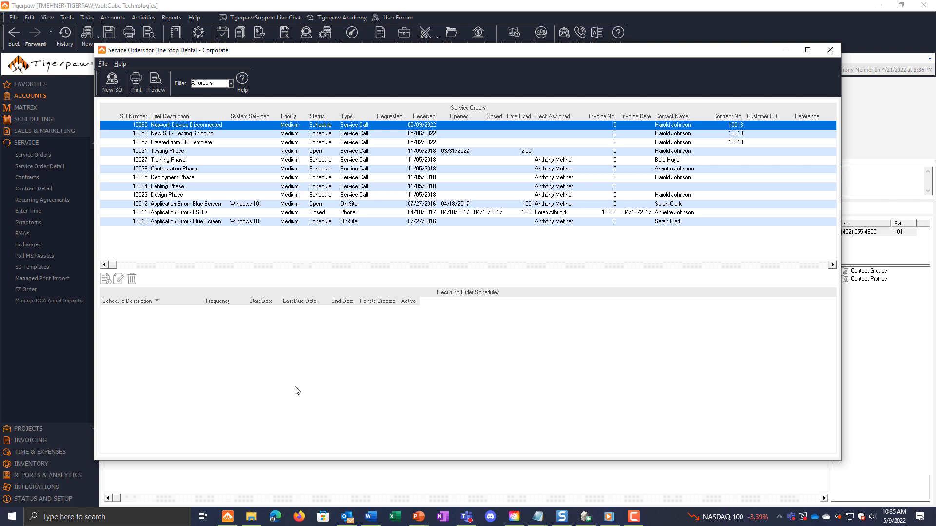
left_click(106, 285)
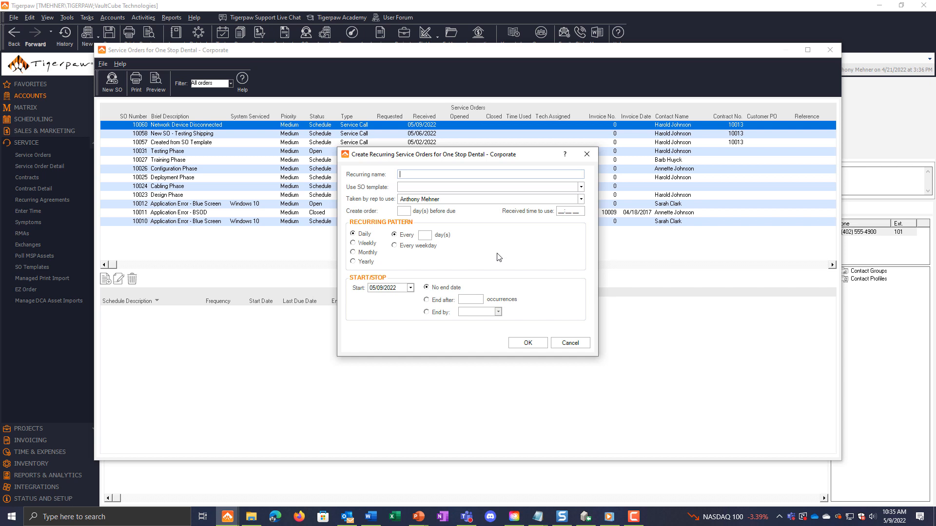
type("Hardware Inspection")
left_click(581, 188)
left_click(546, 206)
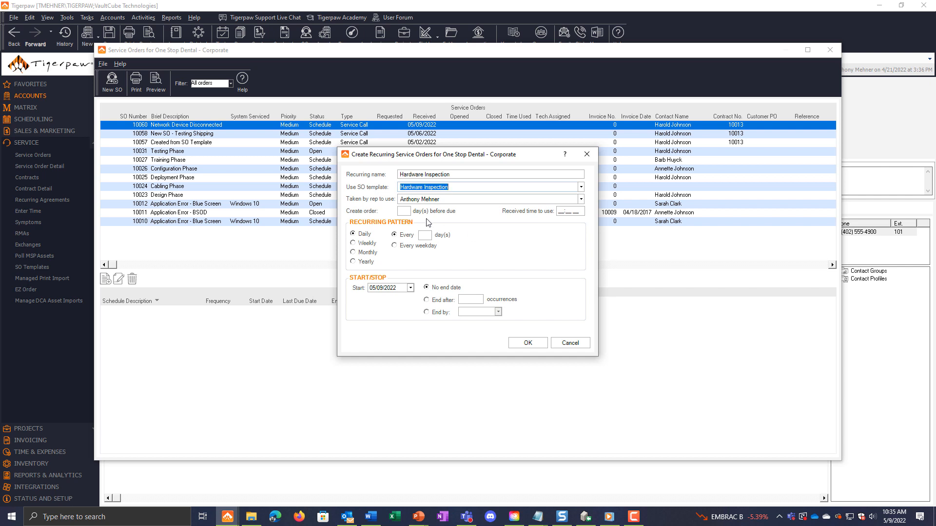
Set the recurring order to be created 5 days before due with a received time of 09:00 AM.
left_click(408, 212)
left_click(565, 212)
type("09:00 am")
key("Tab")
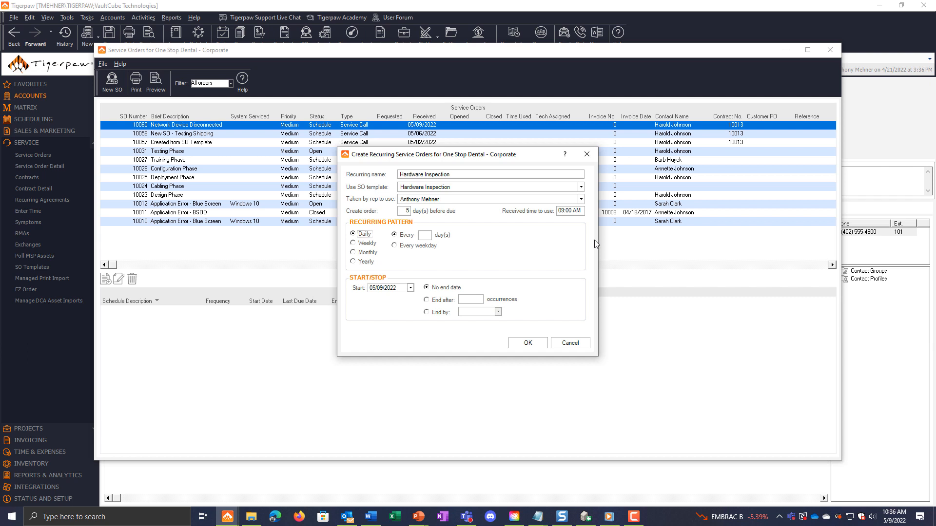
Set a monthly recurring pattern of every 3 months on the second Monday.
left_click(369, 256)
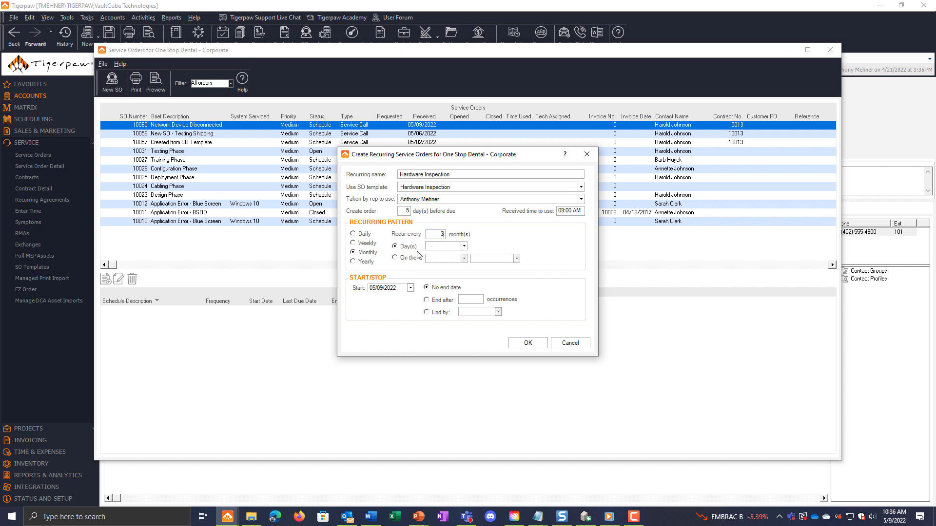
left_click(402, 260)
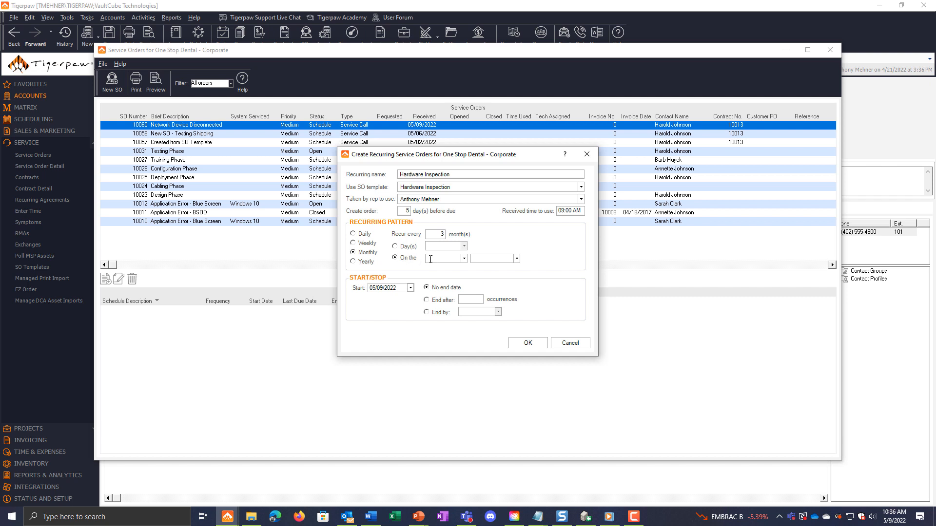
left_click(464, 259)
left_click(466, 268)
left_click(516, 259)
left_click(490, 268)
Set the schedule's start date to 05/01/2022 with no end date and save the recurring service order.
left_click(410, 288)
left_click(335, 326)
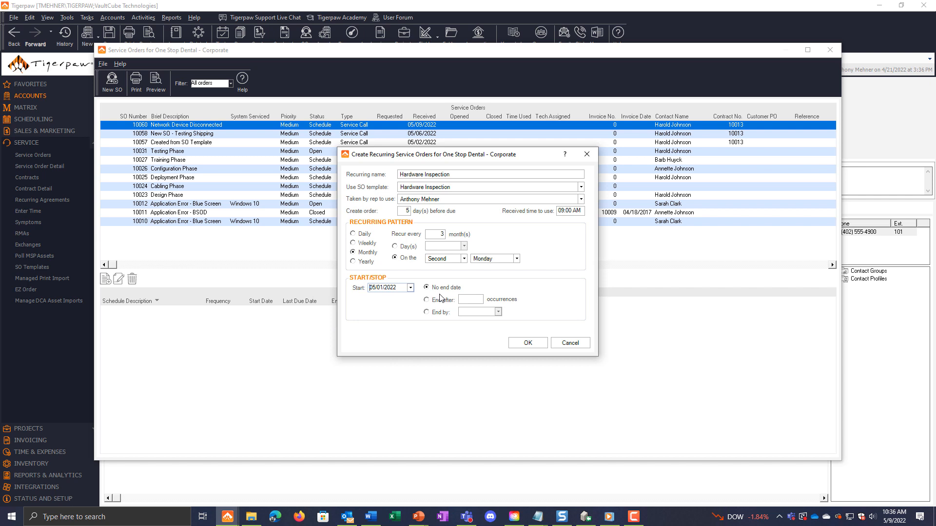
left_click(527, 343)
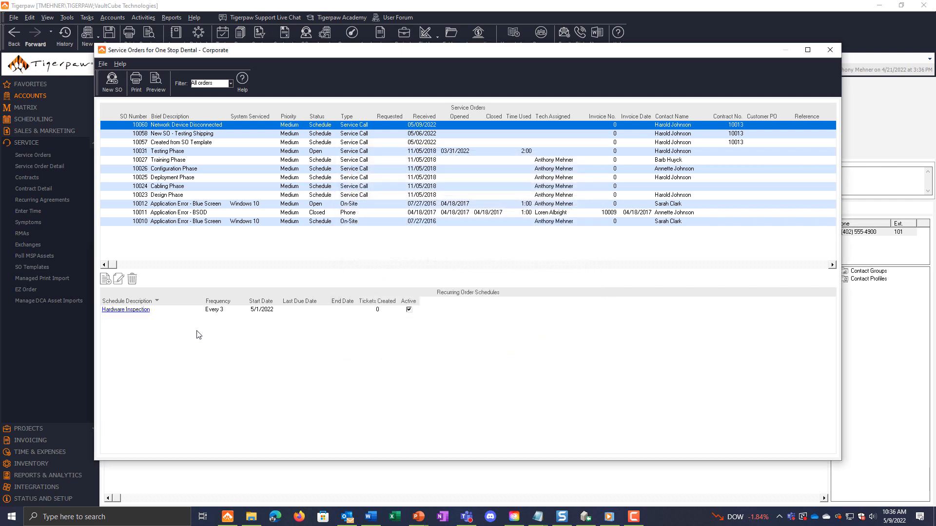